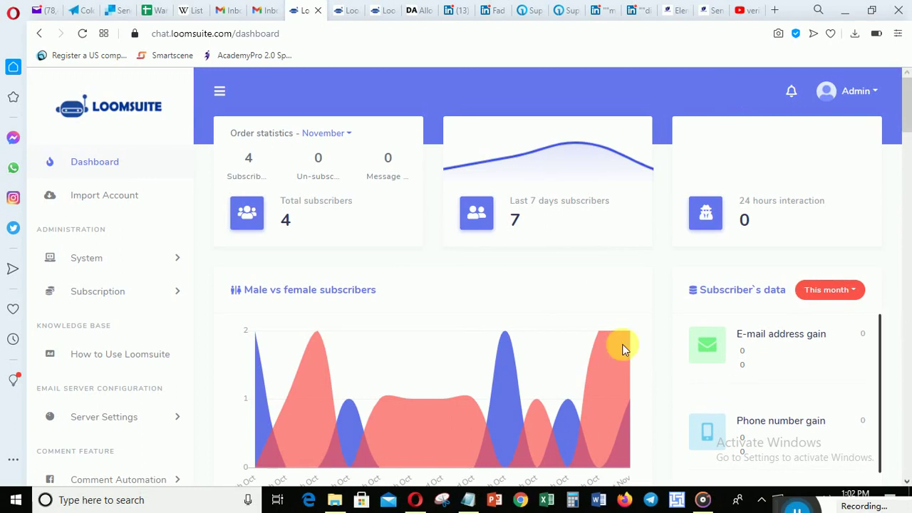
Go to the Broadcasting page and scroll down to the Email broadcasting section
mouse_move(191, 175)
left_mouse_down()
mouse_move(193, 271)
mouse_move(201, 150)
mouse_move(183, 352)
left_mouse_up()
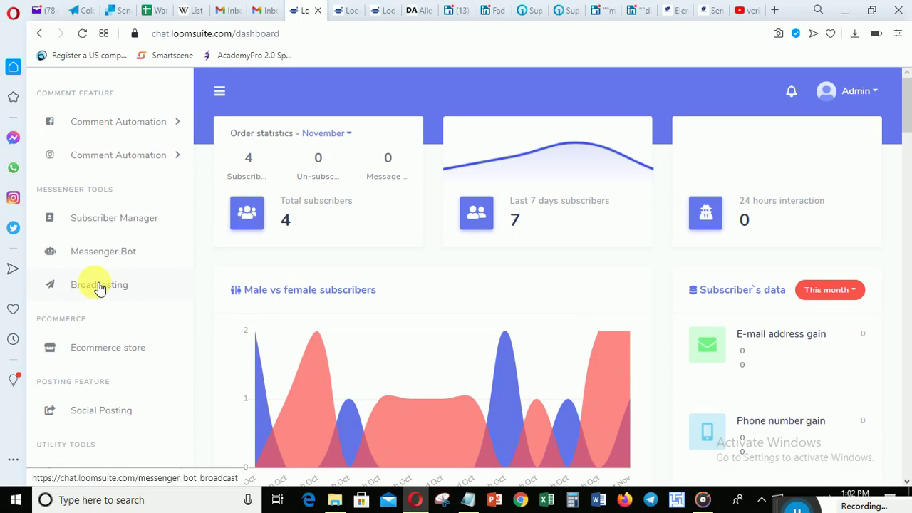
left_click(98, 287)
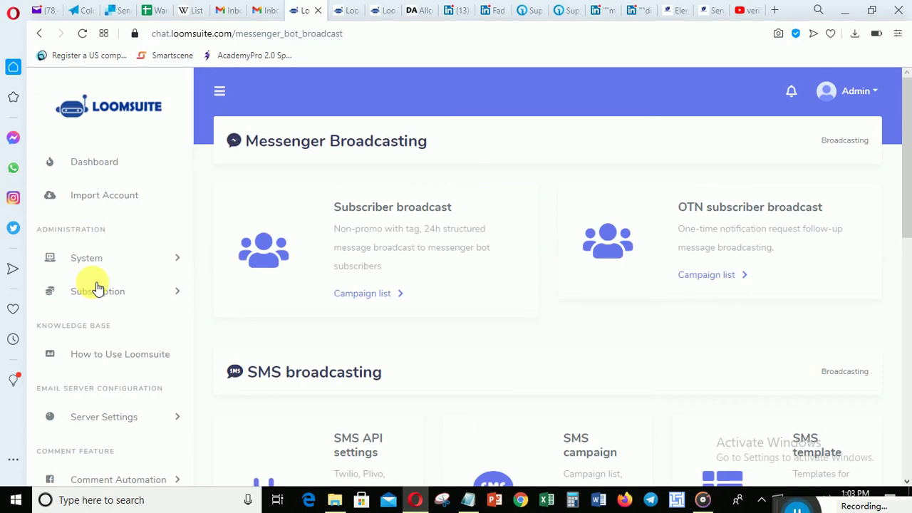
left_click_drag(908, 166, 903, 376)
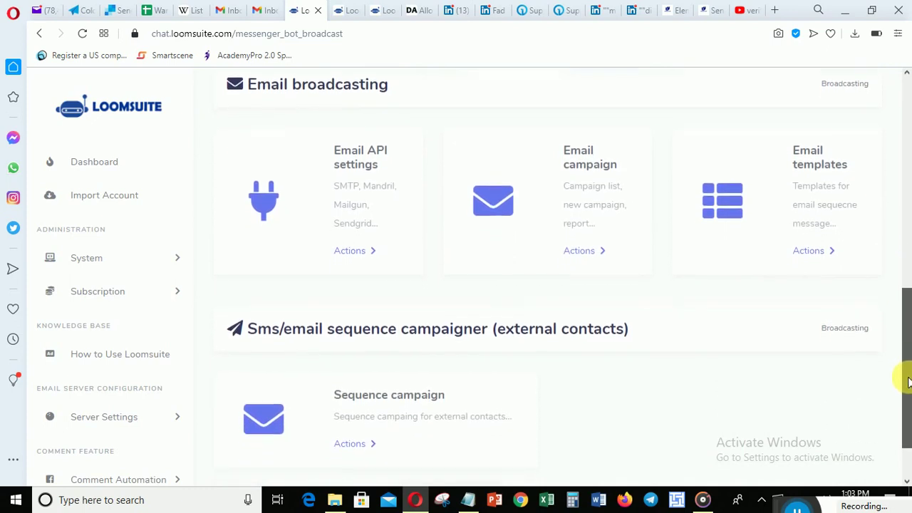
From the Email campaign list of 22 completed campaigns, start a new email campaign
left_click(581, 255)
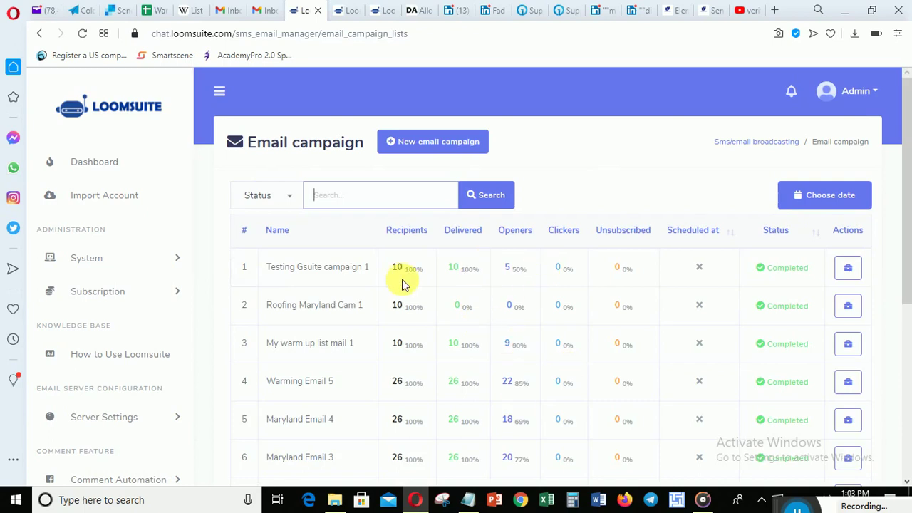
mouse_move(907, 246)
left_mouse_down()
mouse_move(906, 285)
mouse_move(903, 85)
left_mouse_up()
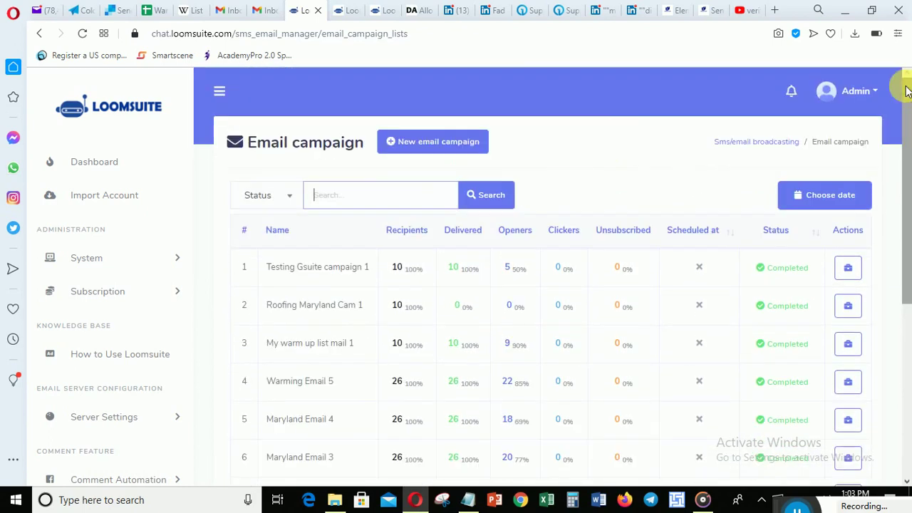
left_click(410, 143)
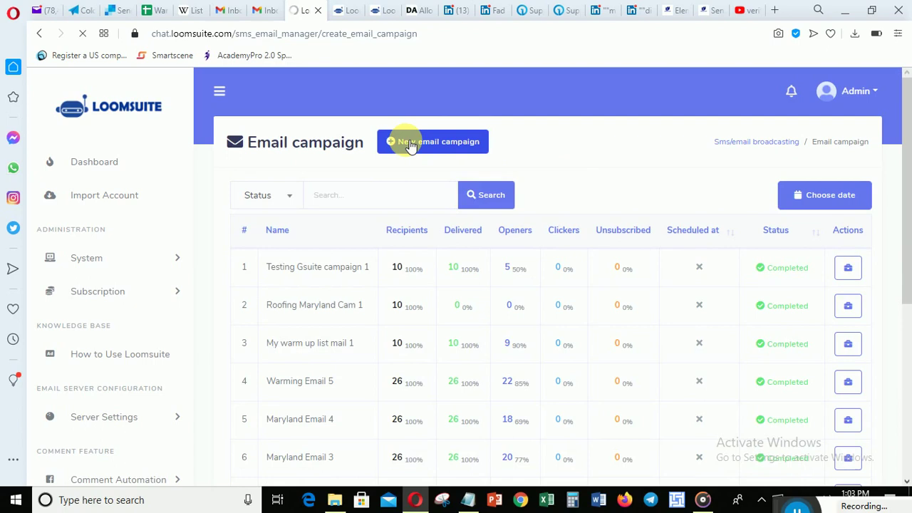
Fill the campaign name from a saved suggestion and set the subject 'What can you do now?'
left_click(262, 211)
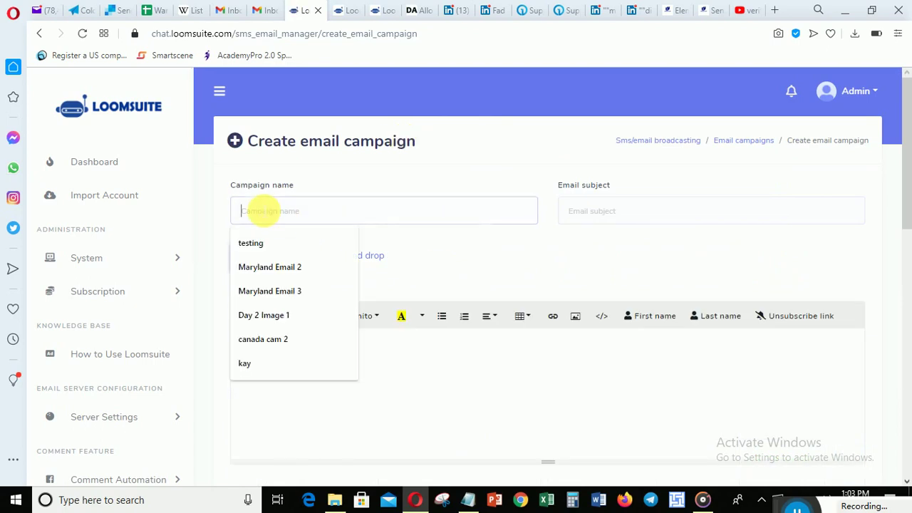
left_click(246, 363)
type("oooi")
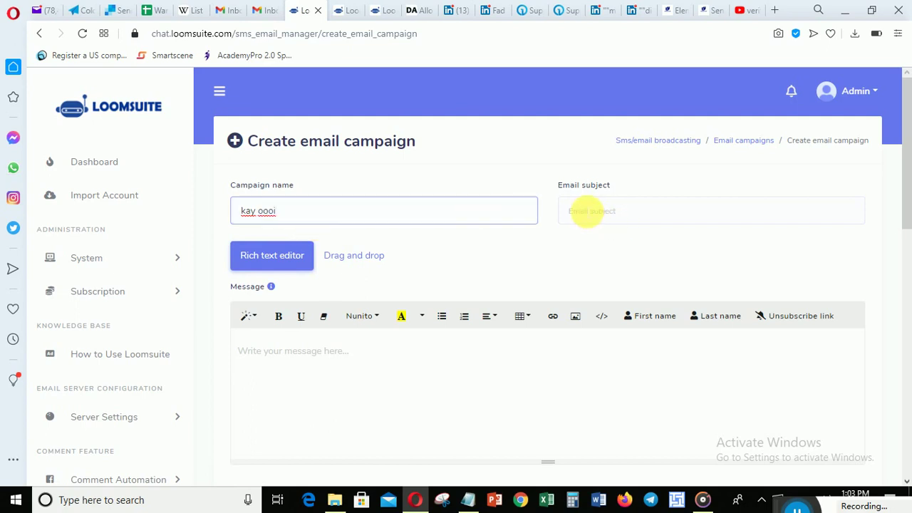
left_click(585, 210)
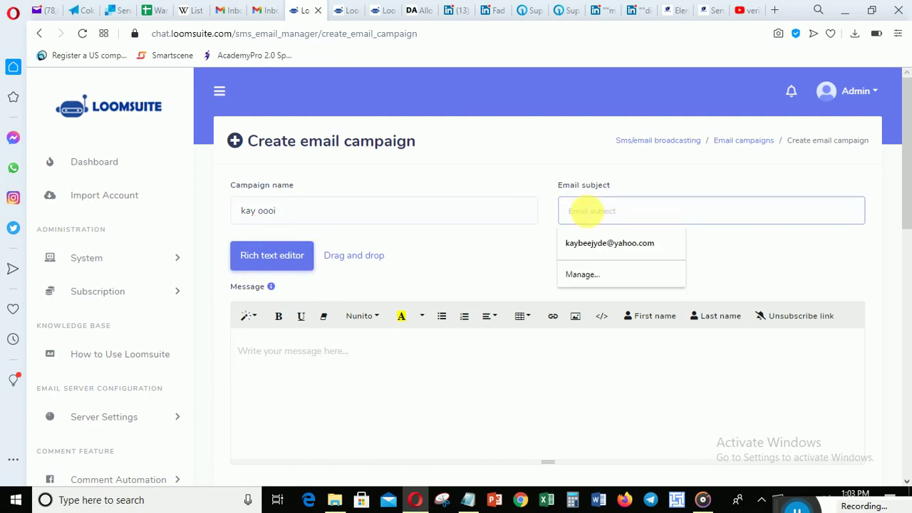
type("H")
key("BackSpace")
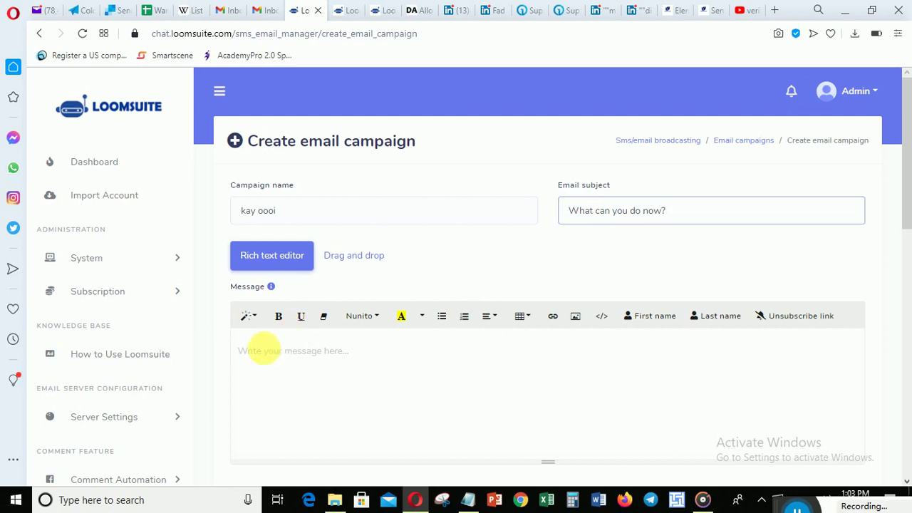
left_click(267, 356)
mouse_move(904, 139)
left_mouse_down()
mouse_move(902, 204)
mouse_move(901, 183)
left_mouse_up()
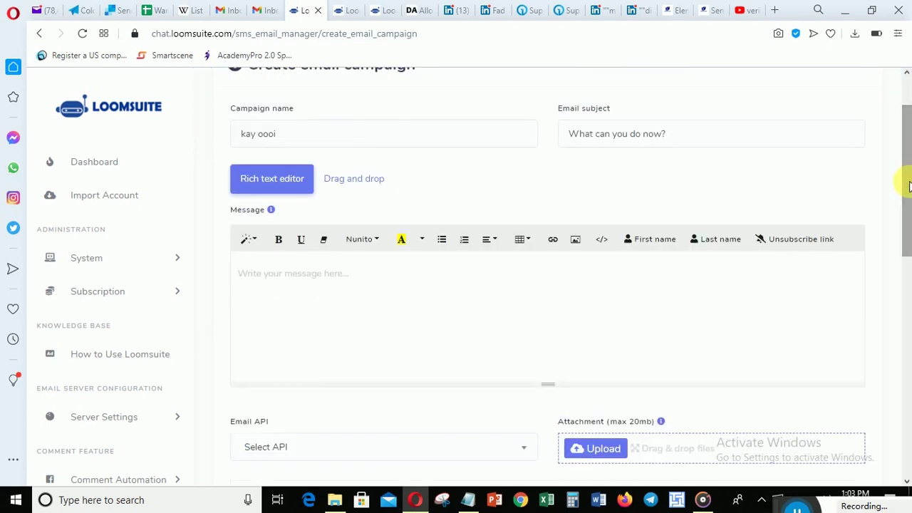
left_click(356, 181)
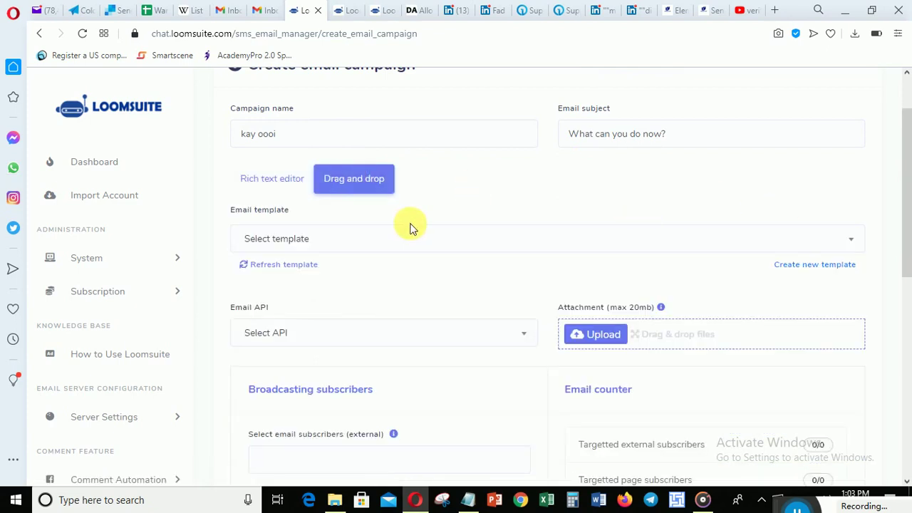
left_click(327, 244)
left_click(324, 242)
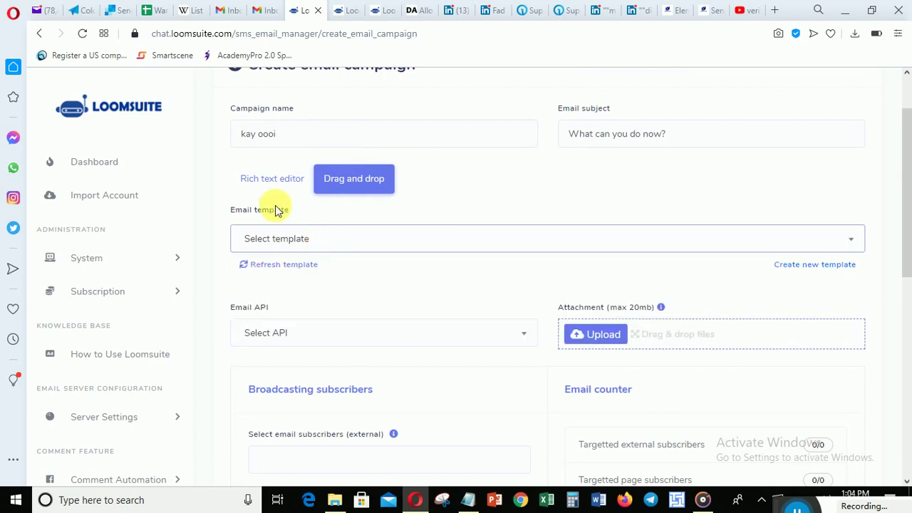
left_click(256, 180)
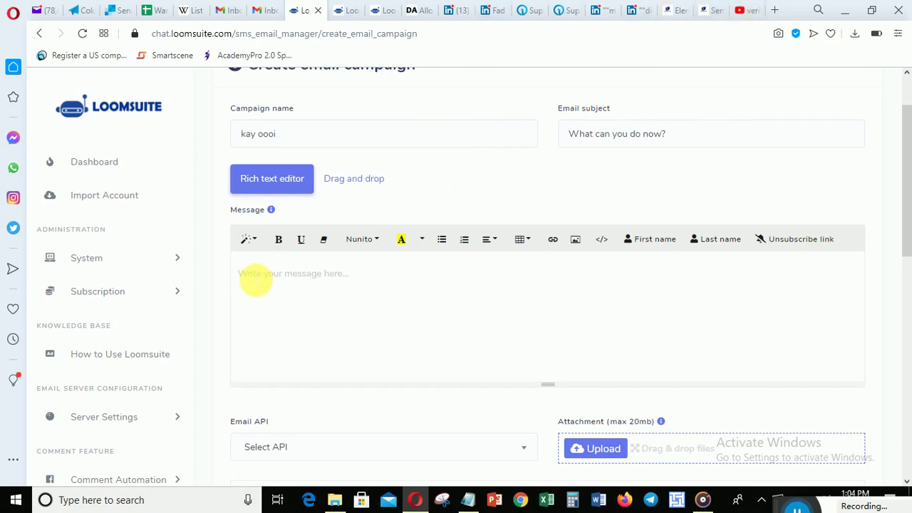
Type sample text with #FIRST_NAME# and #LAST_NAME#, placing #UNSUBSCRIBE_LINK# a few lines below
type("fasgcdxmkn bsdcbnsCKKSmcdnm #FIRST_NAME# #LAST_NAME#")
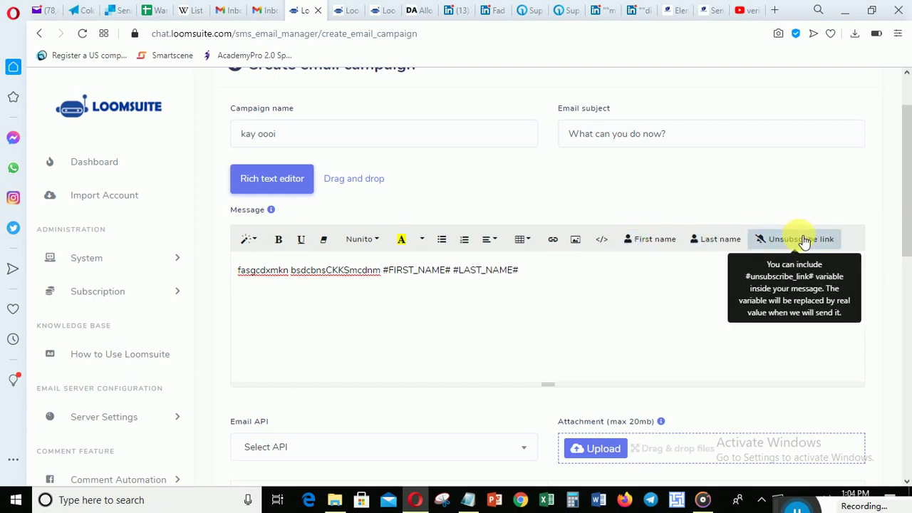
left_click(803, 240)
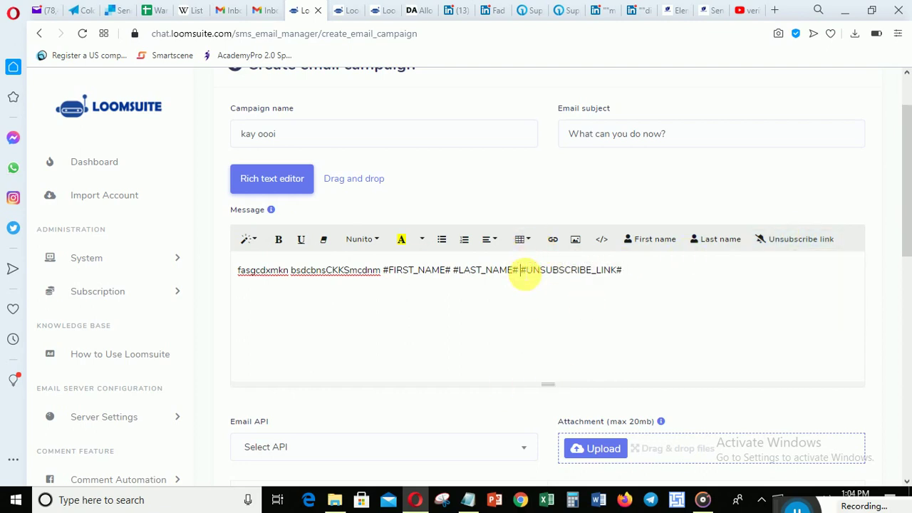
key("Return")
key("Return")
key("Return")
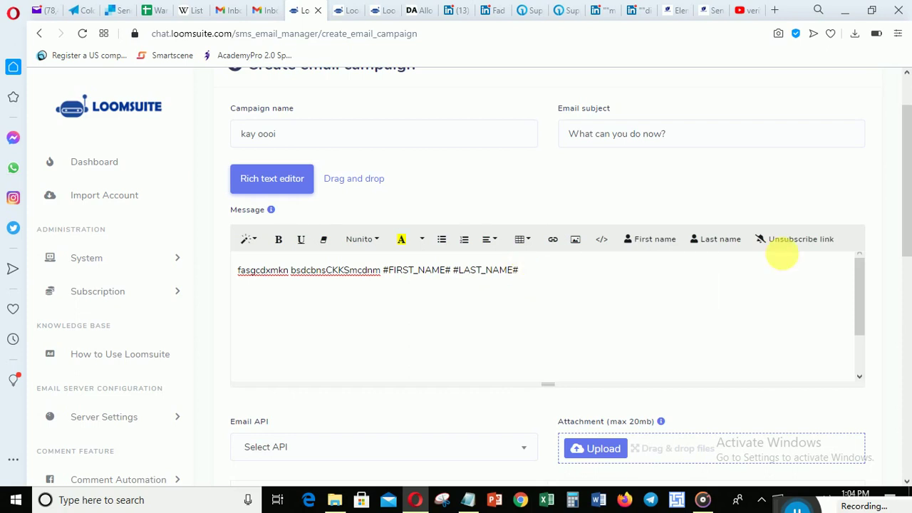
left_click_drag(860, 300, 859, 363)
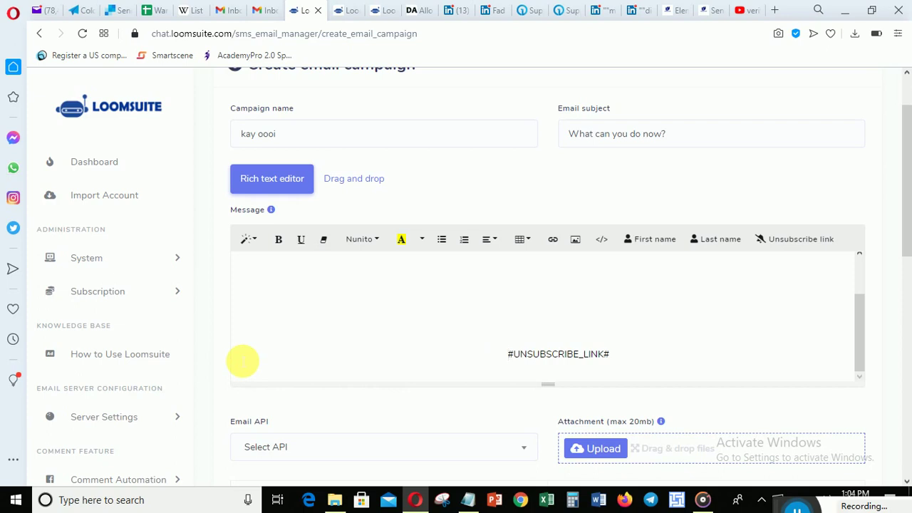
left_click_drag(860, 321, 858, 269)
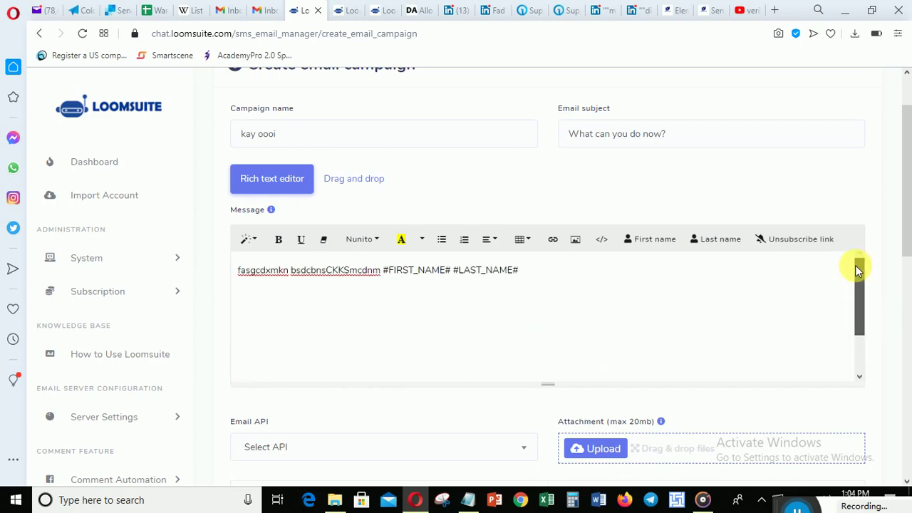
Select the message's second word, bsdcbnsCKKSmcdnm, leaving the table options unused
left_click(525, 244)
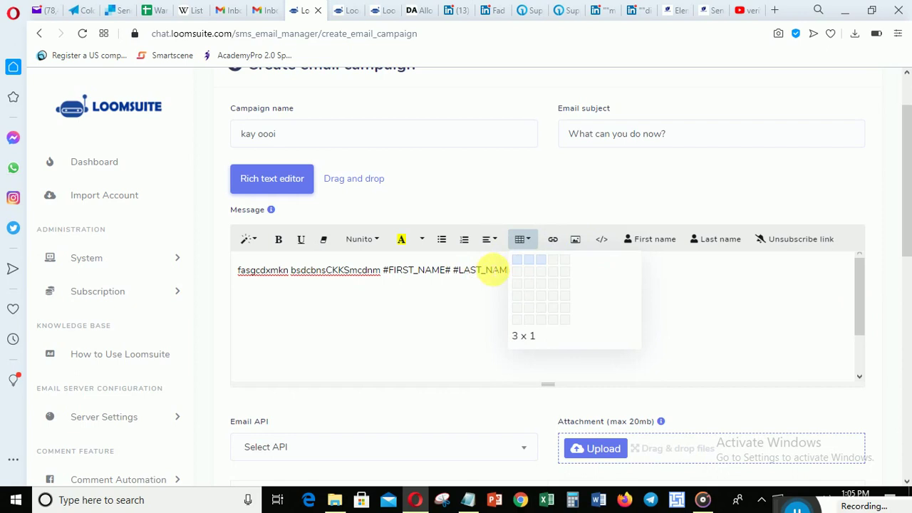
left_click(461, 270)
mouse_move(528, 273)
left_mouse_down()
mouse_move(372, 273)
mouse_move(433, 283)
mouse_move(394, 278)
left_mouse_up()
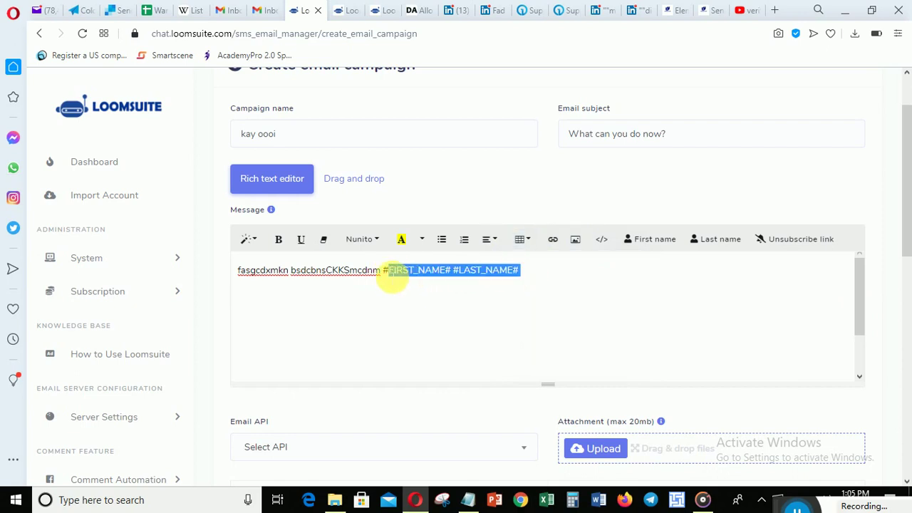
left_click(388, 278)
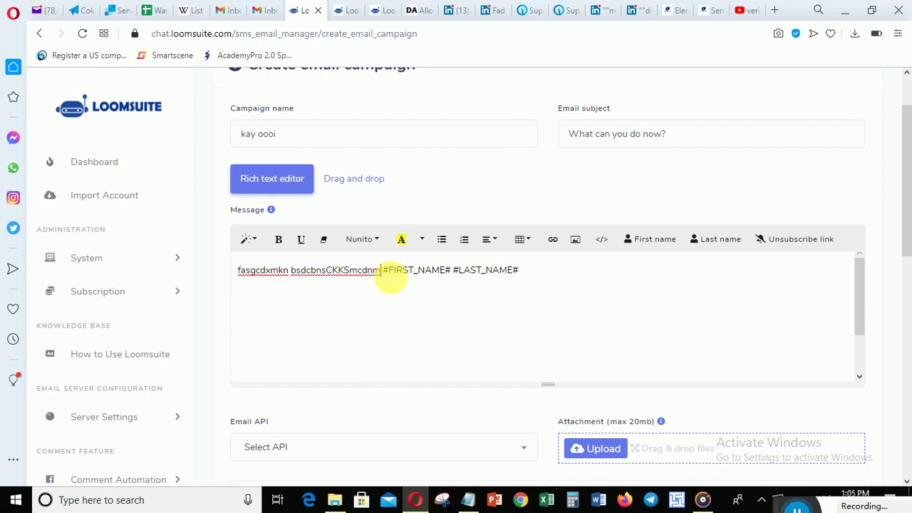
left_click_drag(387, 278, 299, 274)
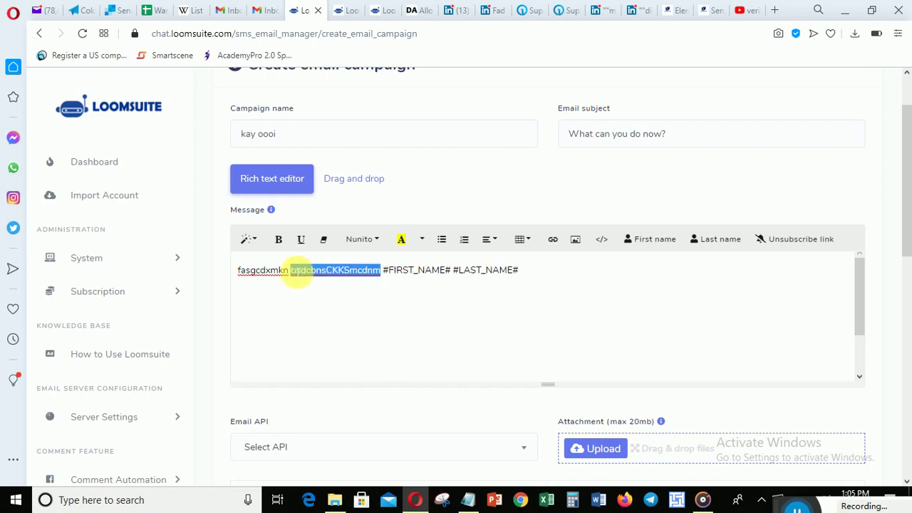
Link bsdcbnsCKKSmcdnm to google.com, opening in a new window
left_click(559, 244)
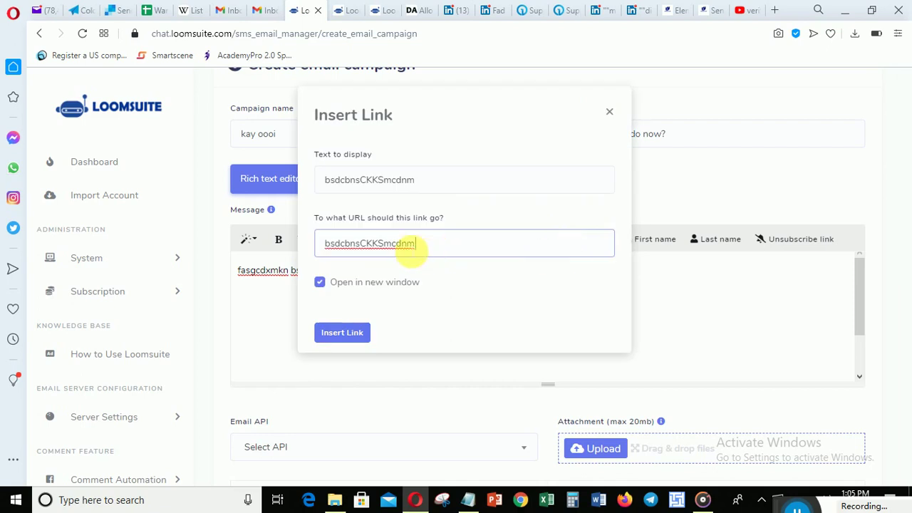
left_click_drag(435, 246, 302, 255)
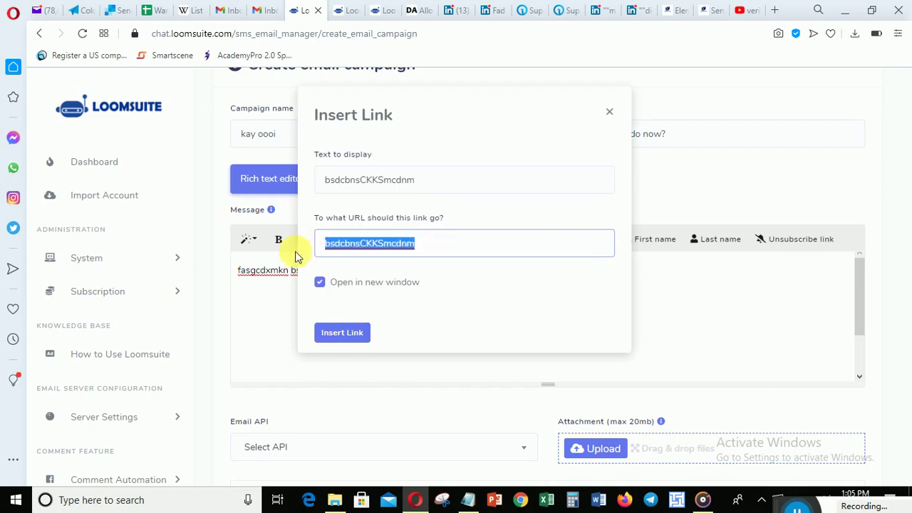
type("google.com")
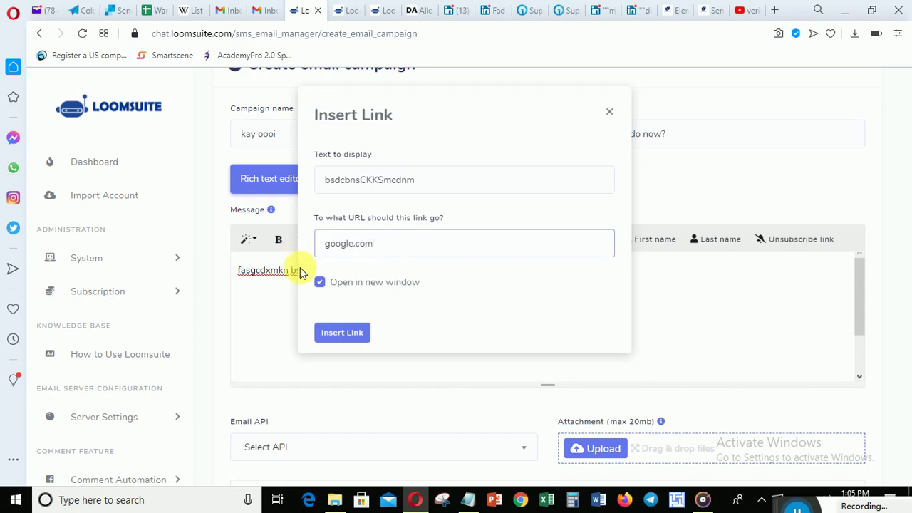
left_click(349, 335)
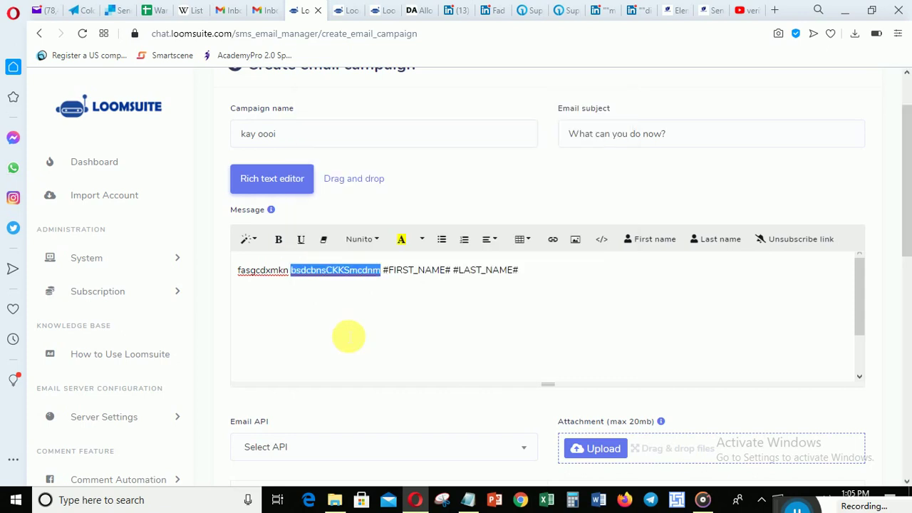
left_click(312, 333)
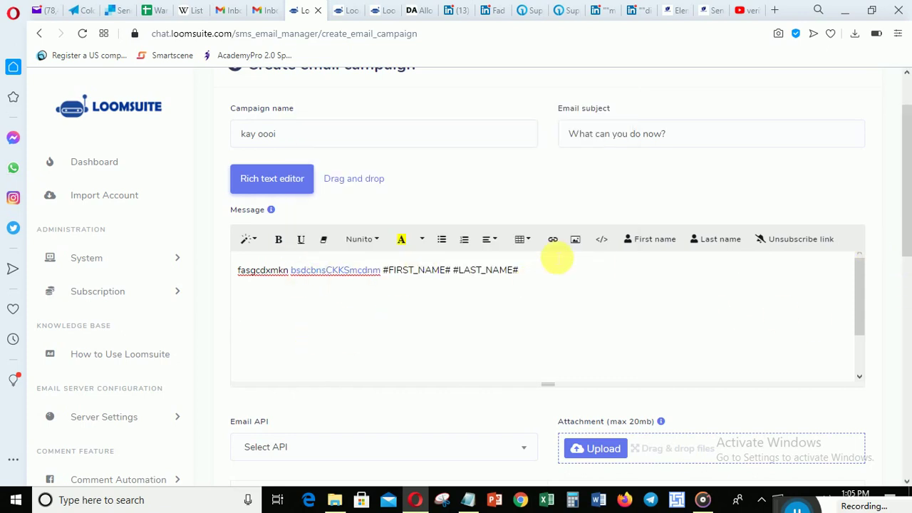
left_click(575, 242)
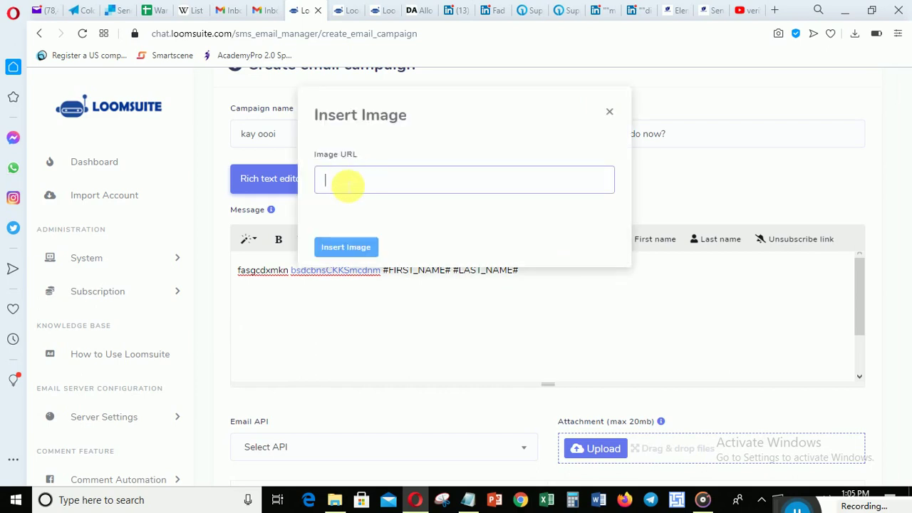
left_click(610, 114)
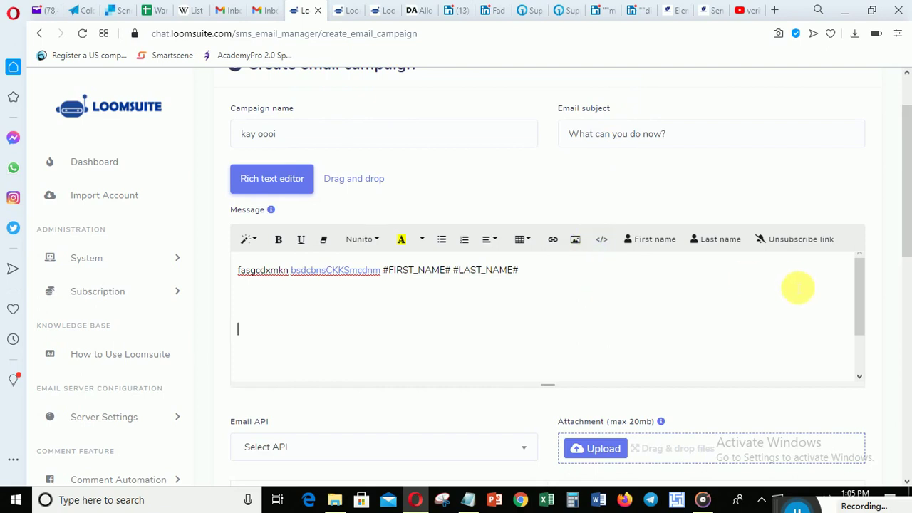
left_click(600, 241)
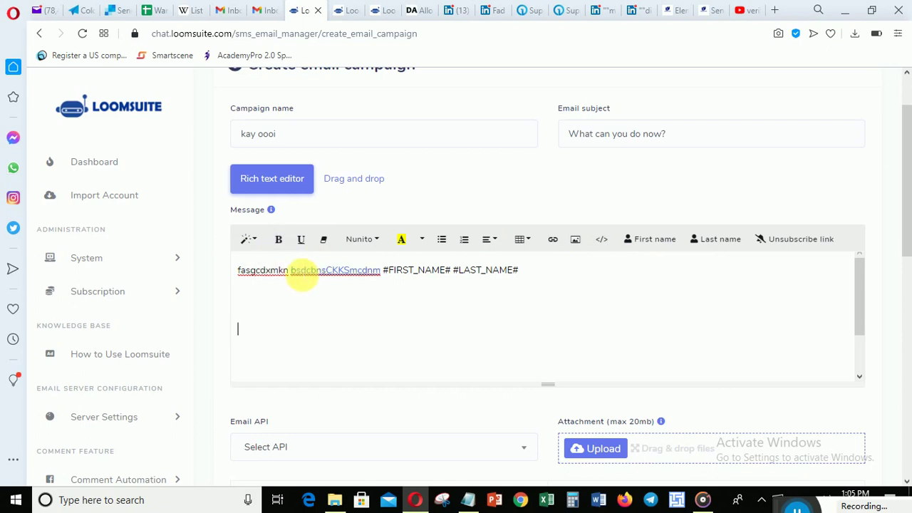
Apply bold and underline to fasgcdxmkn, keeping the Nunito font
left_click_drag(289, 273, 241, 271)
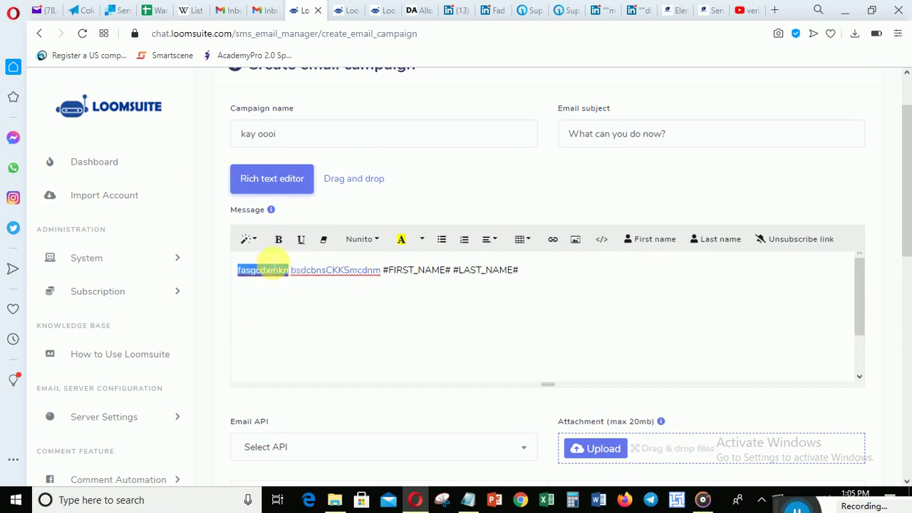
left_click(283, 243)
left_click(279, 313)
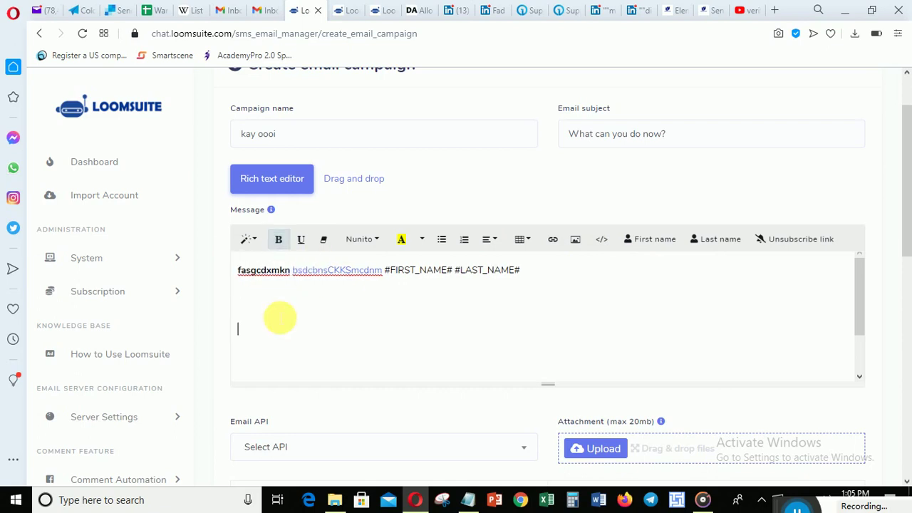
left_click(303, 243)
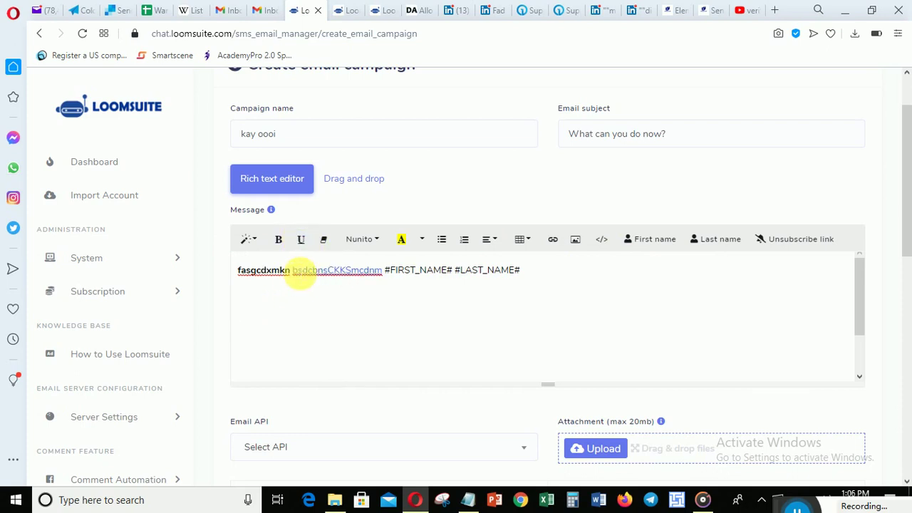
left_click_drag(291, 274, 244, 272)
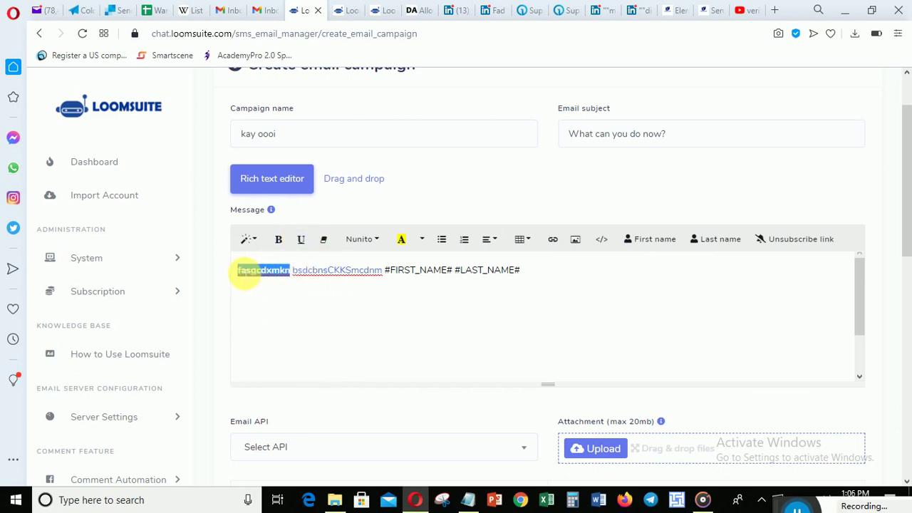
left_click(303, 249)
left_click(320, 313)
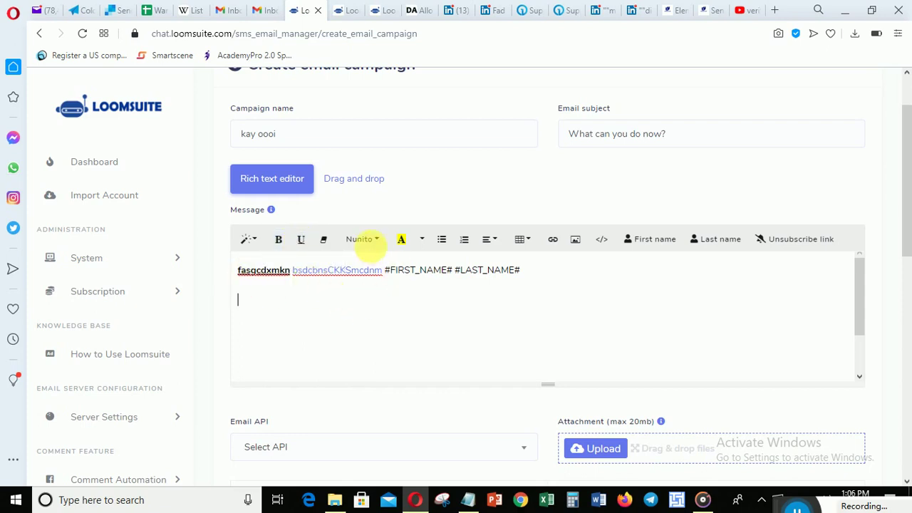
left_click(376, 243)
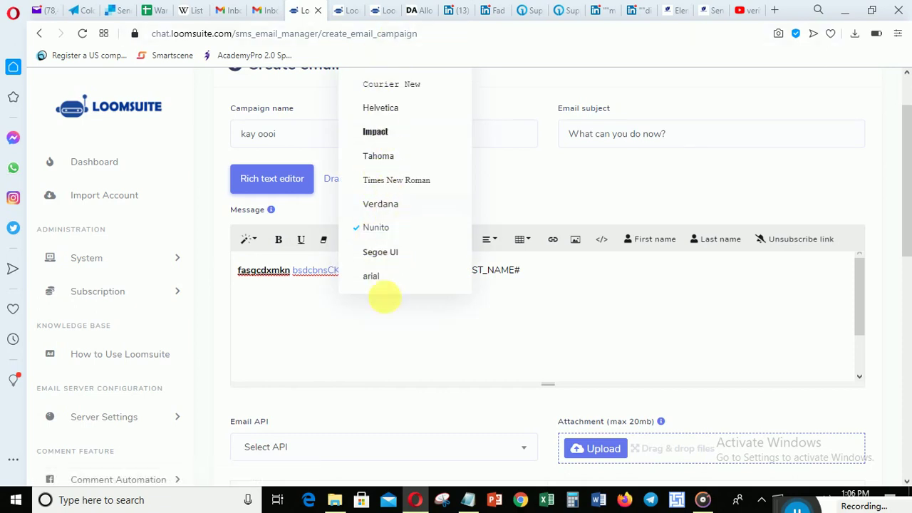
left_click(358, 342)
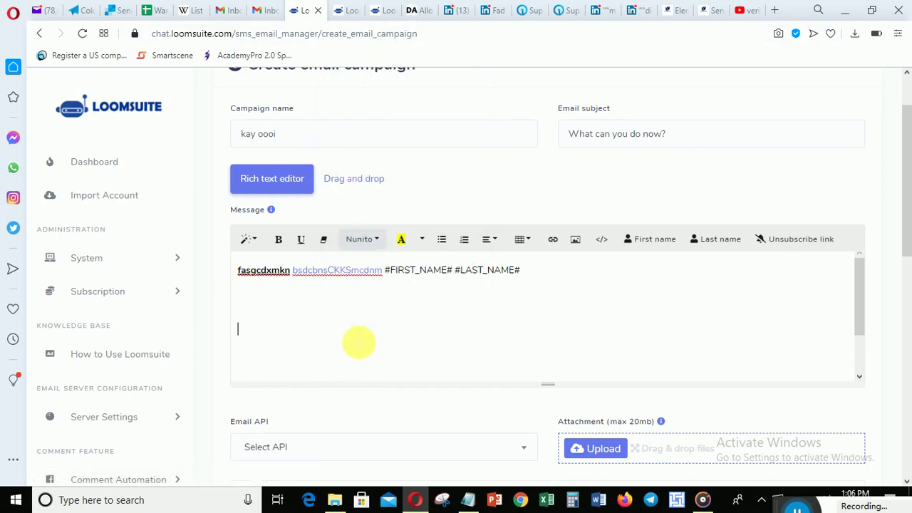
Choose the hello SMTP account as the Email API and bring up the external subscriber groups
left_click_drag(908, 234, 902, 309)
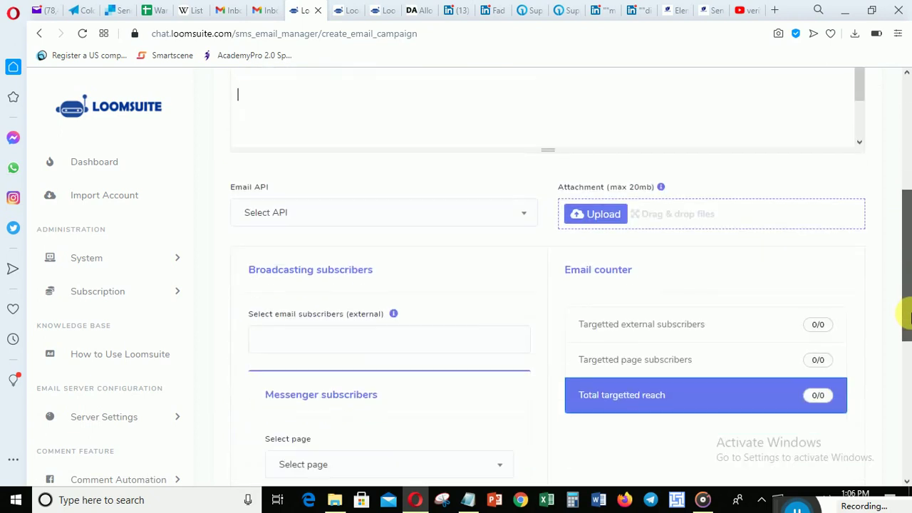
left_click(510, 206)
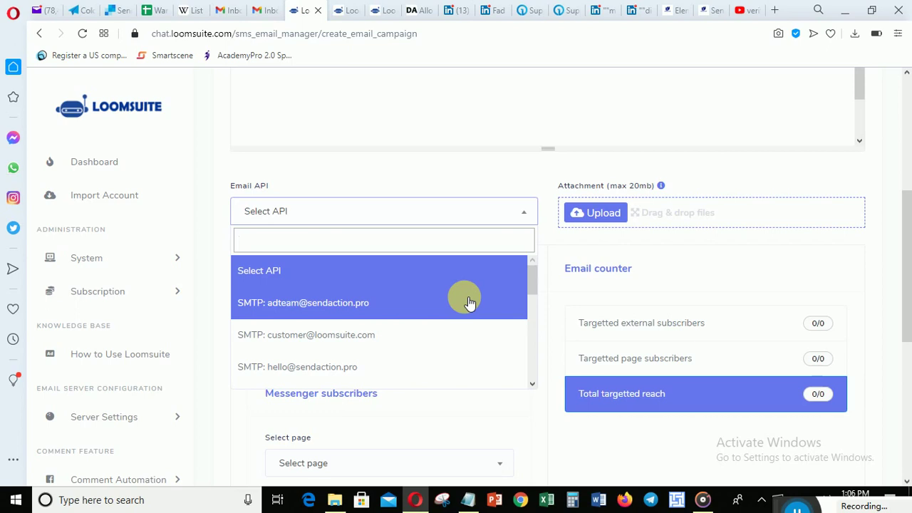
left_click(308, 371)
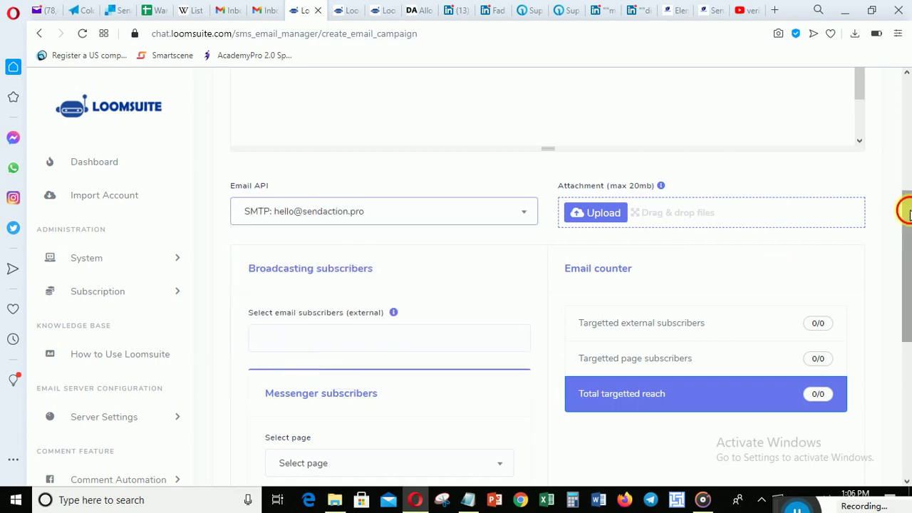
scroll(904, 212, "down", 2)
left_click(305, 227)
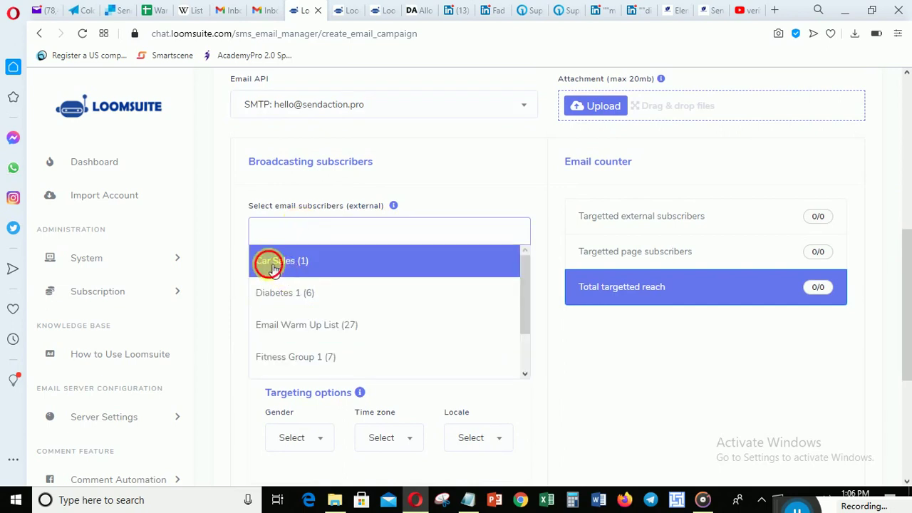
Add the Car Sales (1) group as external subscribers, giving a targeted reach of 1/1
left_click(273, 265)
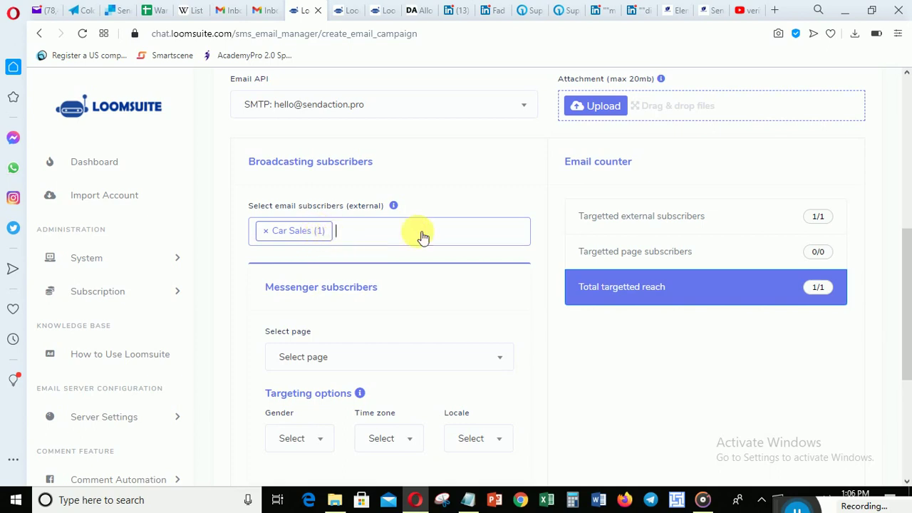
left_click_drag(905, 262, 902, 269)
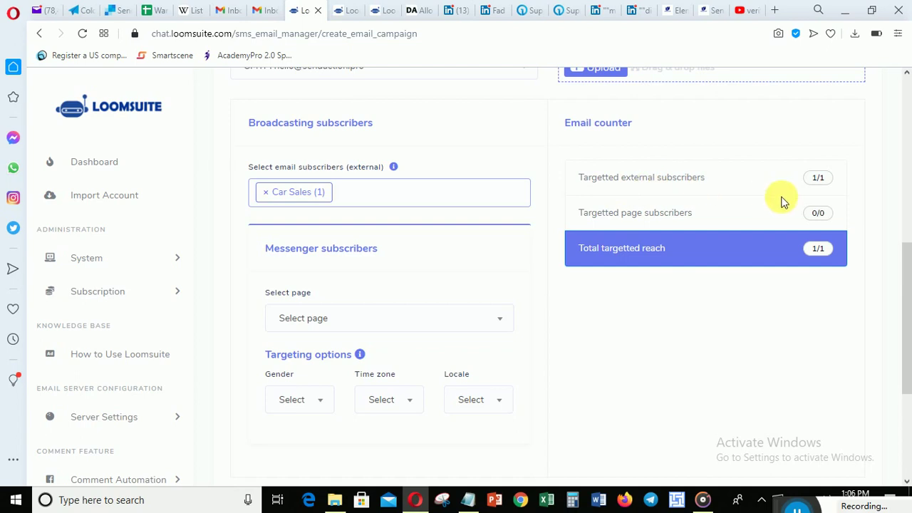
left_click_drag(905, 258, 905, 319)
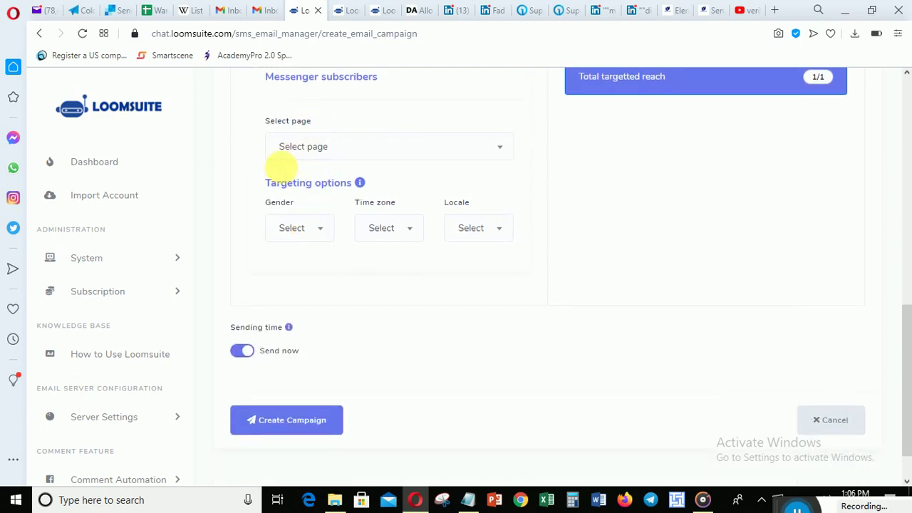
left_click(246, 355)
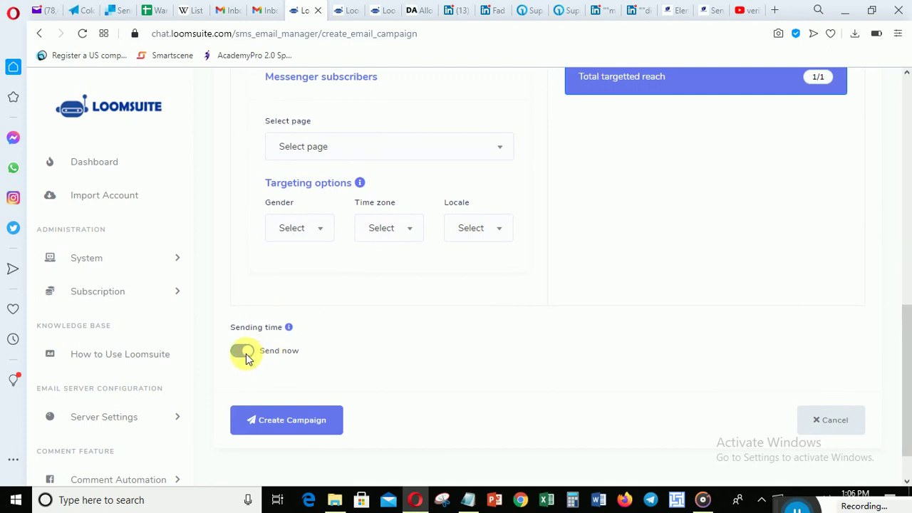
left_click(245, 353)
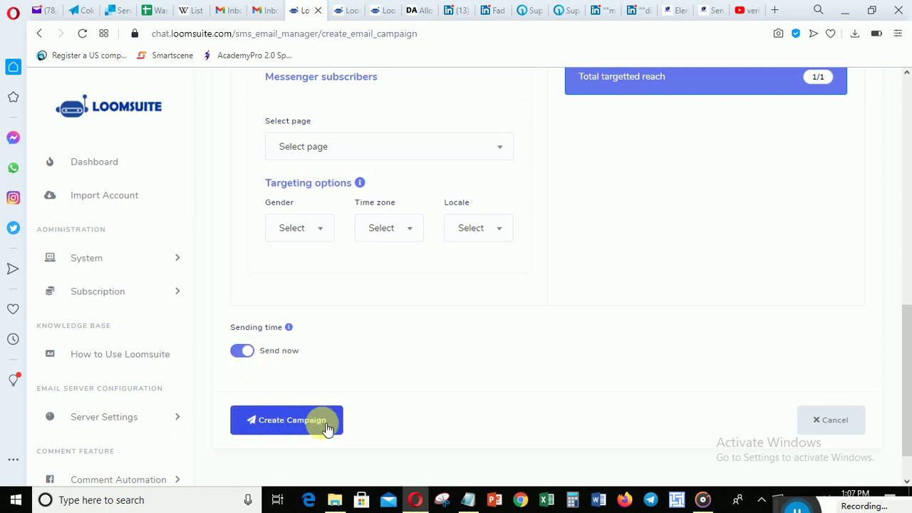
left_click(242, 353)
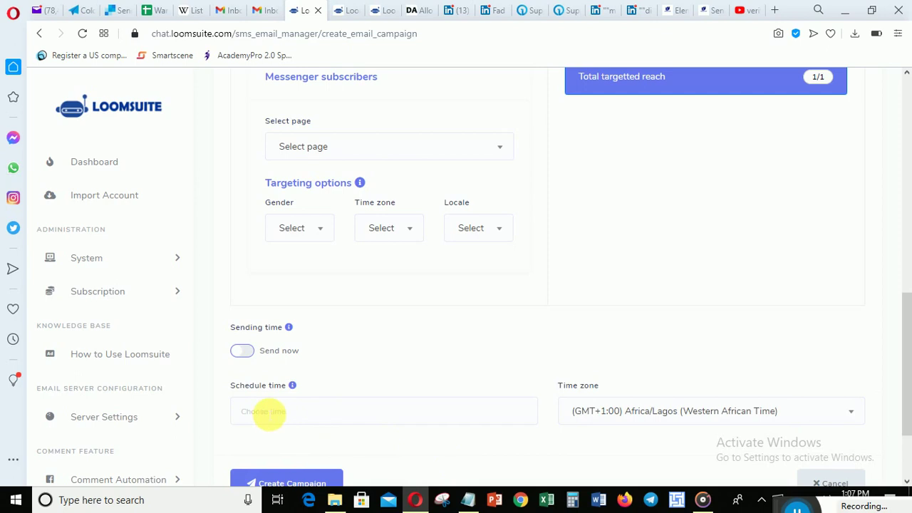
left_click(265, 411)
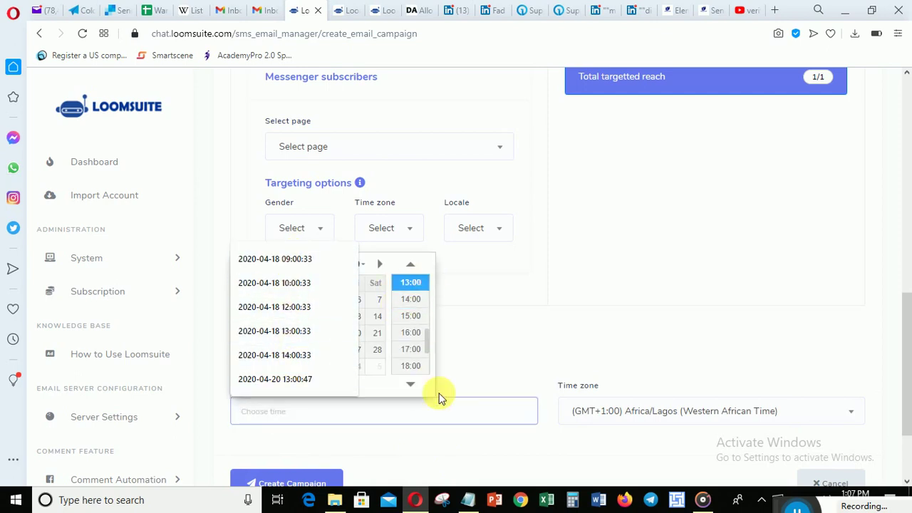
left_click(528, 332)
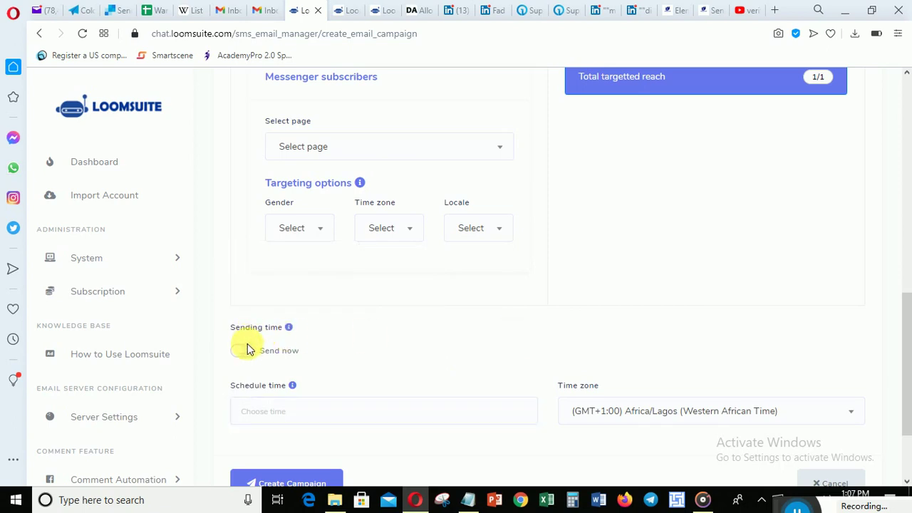
left_click(245, 351)
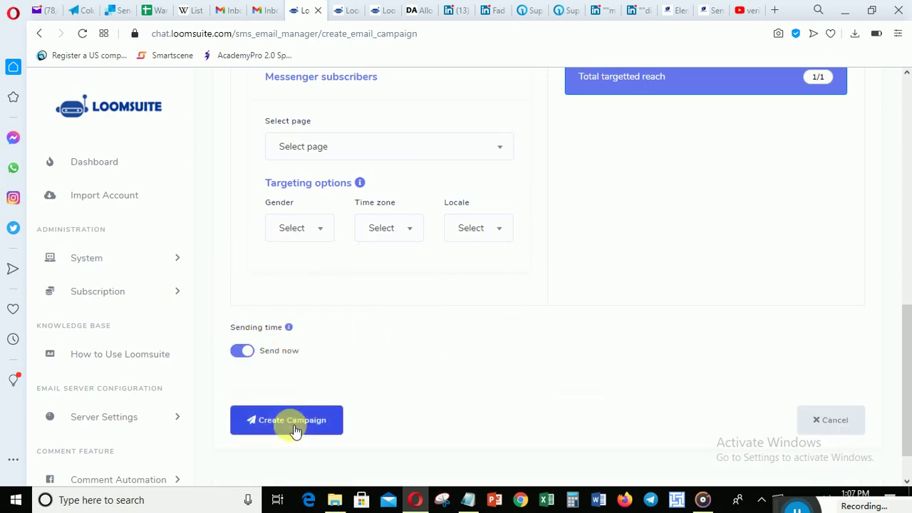